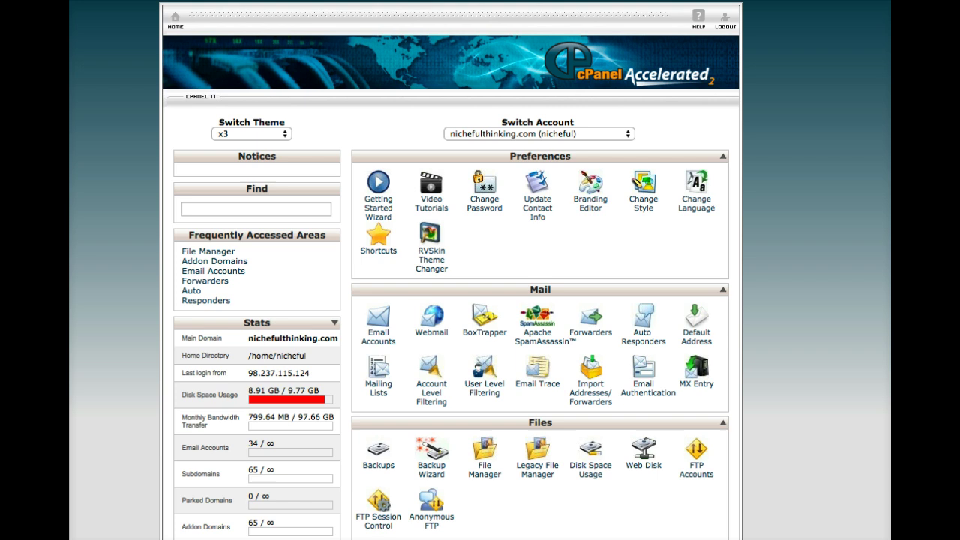
{"action": "left_click", "coordinate": [376, 322]}
{"action": "scroll", "coordinate": [499, 297], "scroll_direction": "down", "scroll_amount": 4}
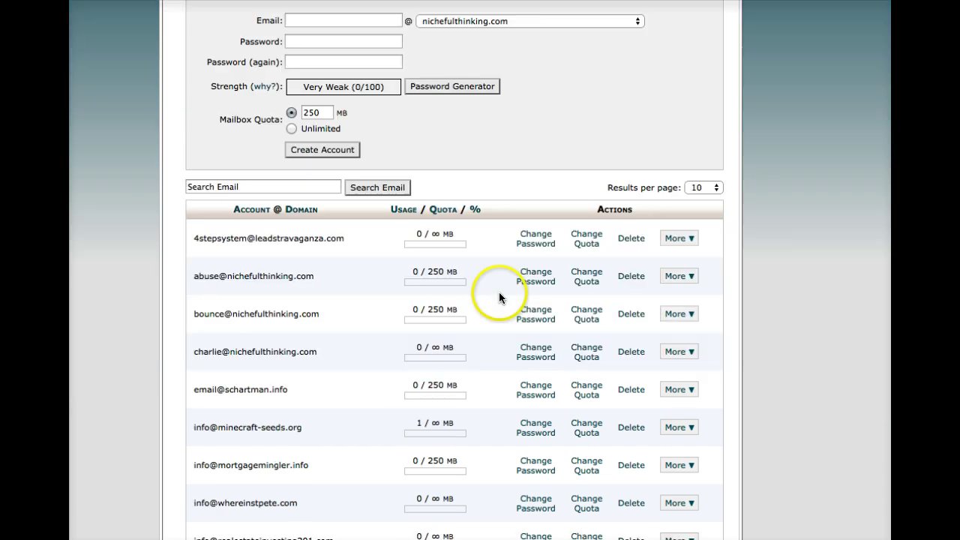
{"action": "scroll", "coordinate": [499, 297], "scroll_direction": "down", "scroll_amount": 1}
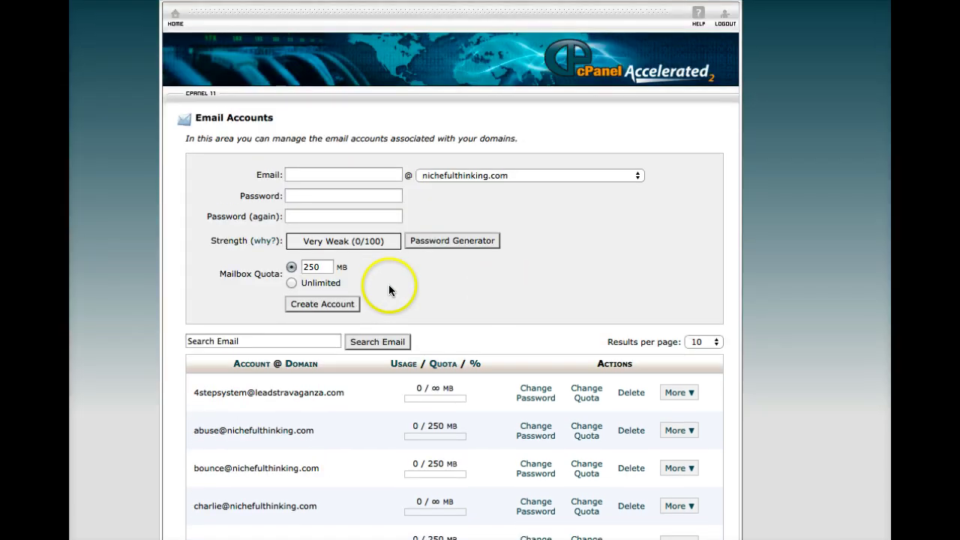
{"action": "scroll", "coordinate": [375, 330], "scroll_direction": "down", "scroll_amount": 5}
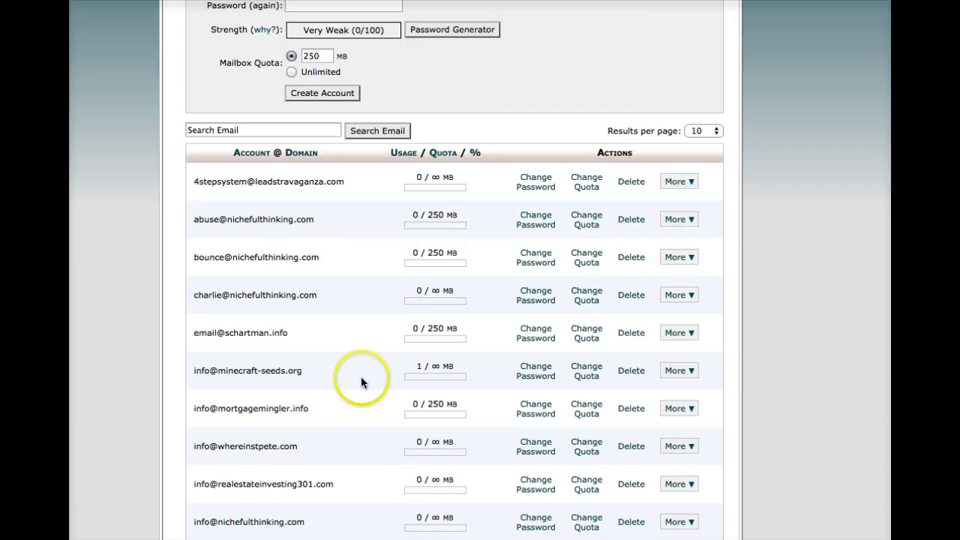
{"action": "scroll", "coordinate": [462, 383], "scroll_direction": "up", "scroll_amount": 3}
{"action": "scroll", "coordinate": [578, 202], "scroll_direction": "down", "scroll_amount": 3}
{"action": "scroll", "coordinate": [580, 252], "scroll_direction": "up", "scroll_amount": 3}
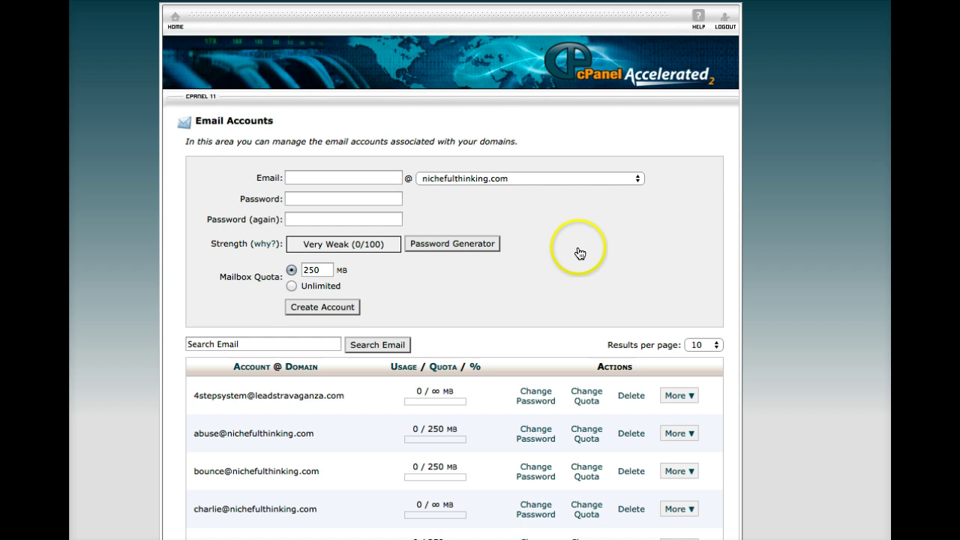
{"action": "left_click", "coordinate": [318, 180]}
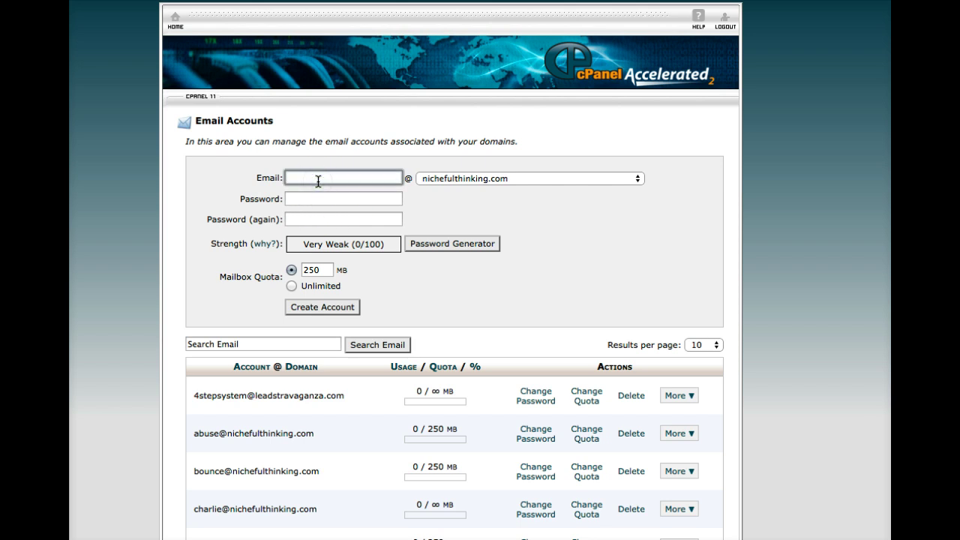
{"action": "type", "text": "info"}
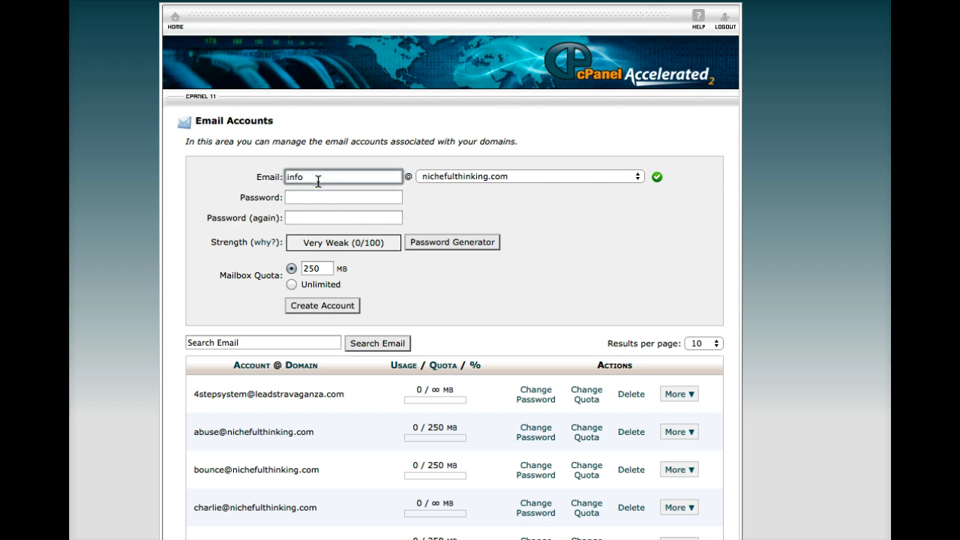
{"action": "left_click", "coordinate": [437, 173]}
{"action": "scroll", "coordinate": [472, 365], "scroll_direction": "down", "scroll_amount": 5}
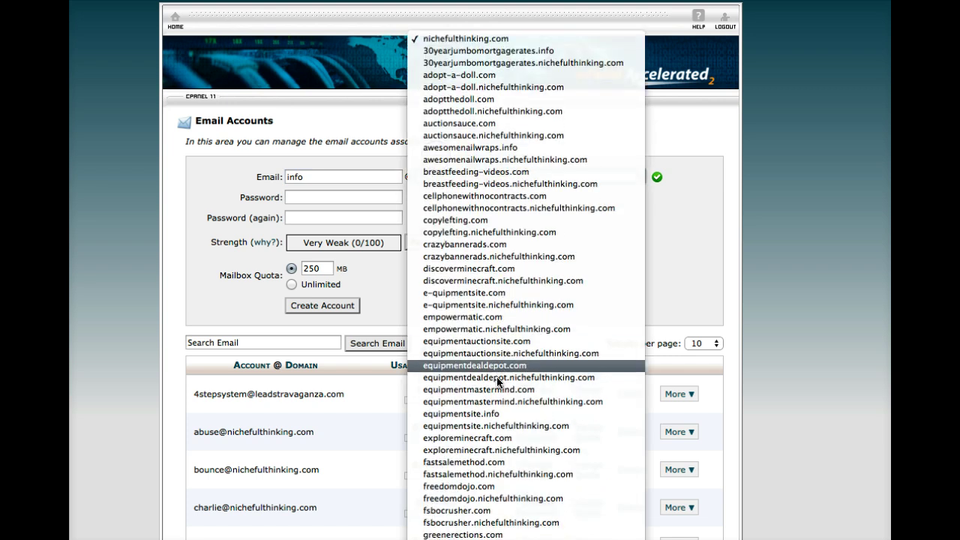
{"action": "left_click", "coordinate": [477, 463]}
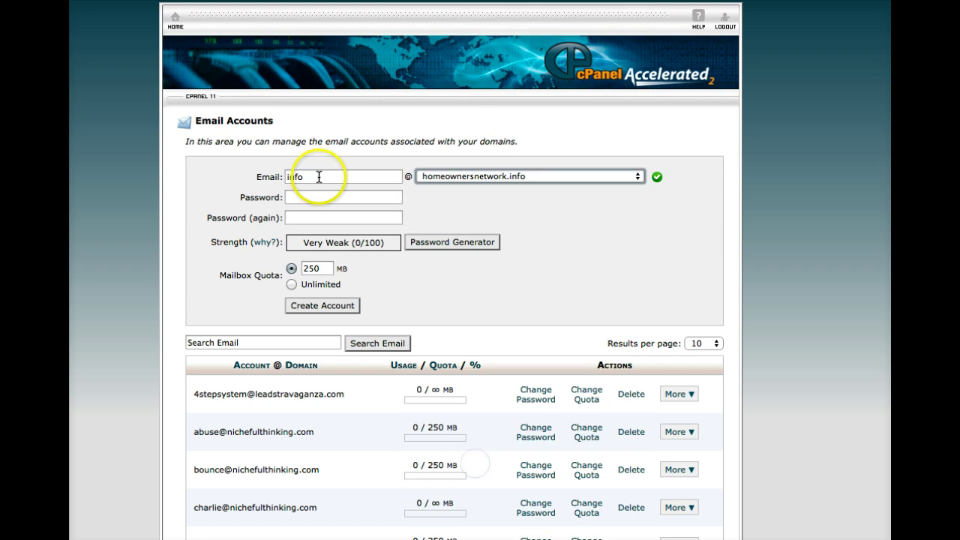
{"action": "left_click_drag", "start_coordinate": [317, 176], "coordinate": [279, 174]}
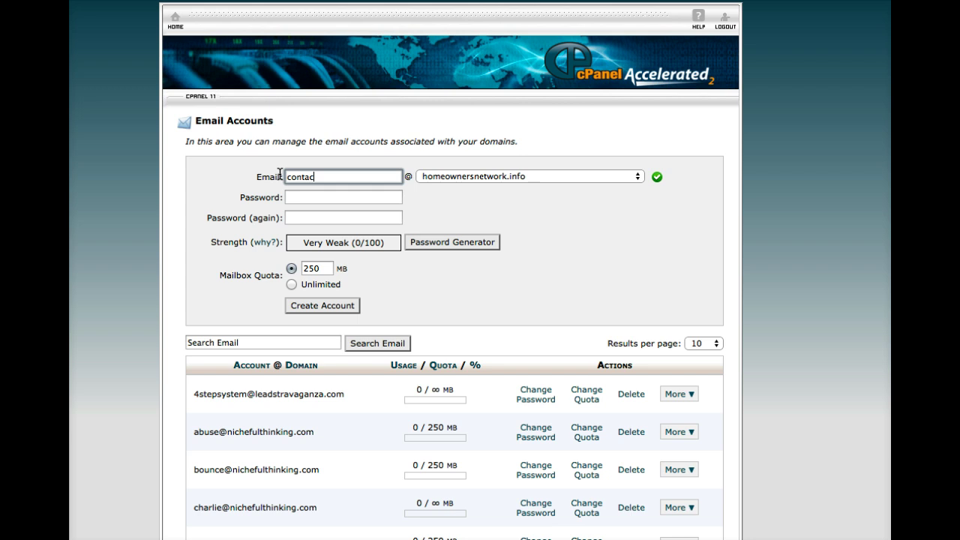
{"action": "key", "text": "Tab"}
Enter and confirm the account password, choose an unlimited quota, and create the account.
{"action": "left_click", "coordinate": [294, 196]}
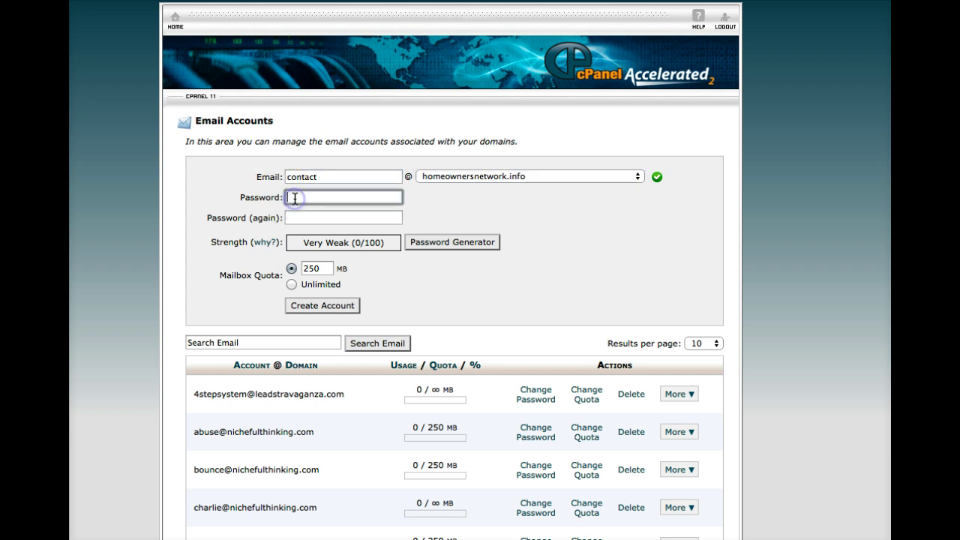
{"action": "type", "text": "abcdefghi"}
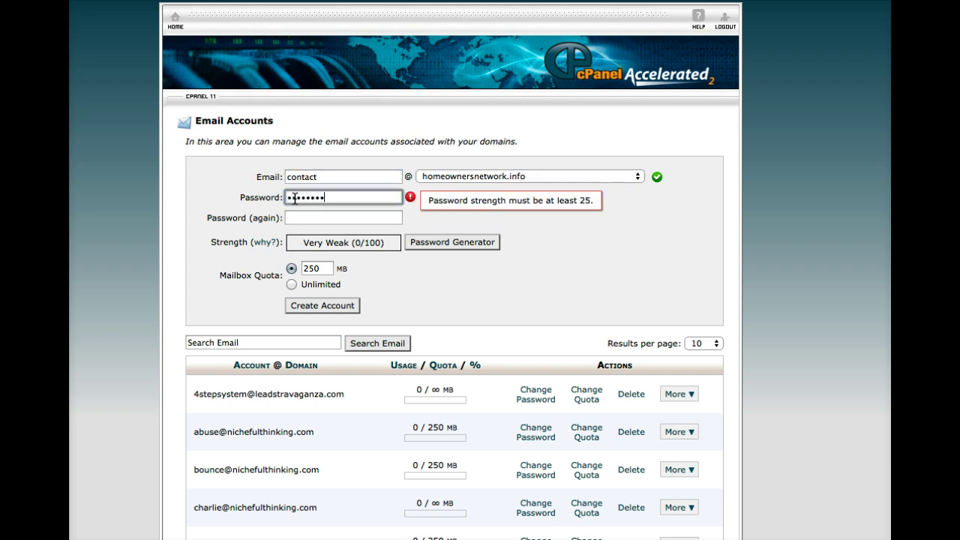
{"action": "key", "text": "Tab"}
{"action": "type", "text": "abcdefghi"}
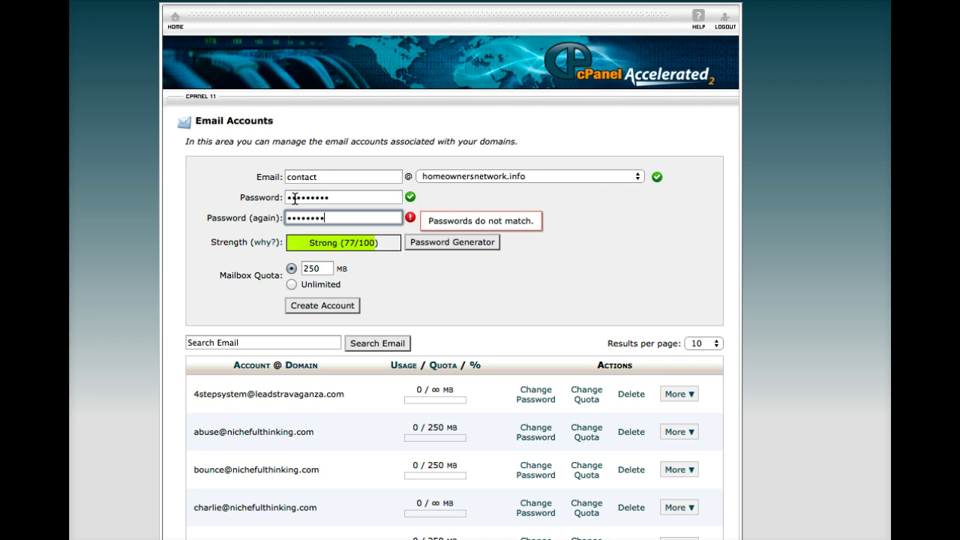
{"action": "left_click", "coordinate": [289, 285]}
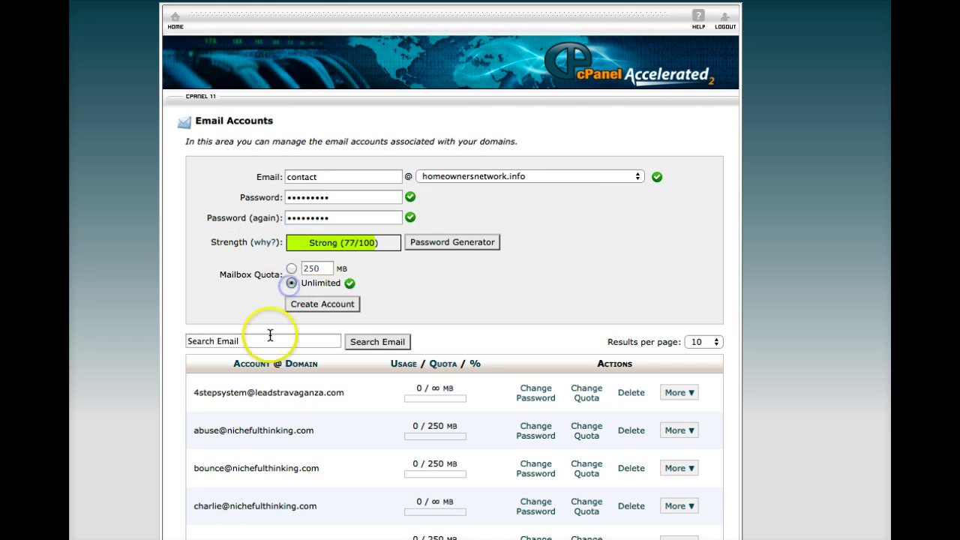
{"action": "left_click", "coordinate": [328, 305]}
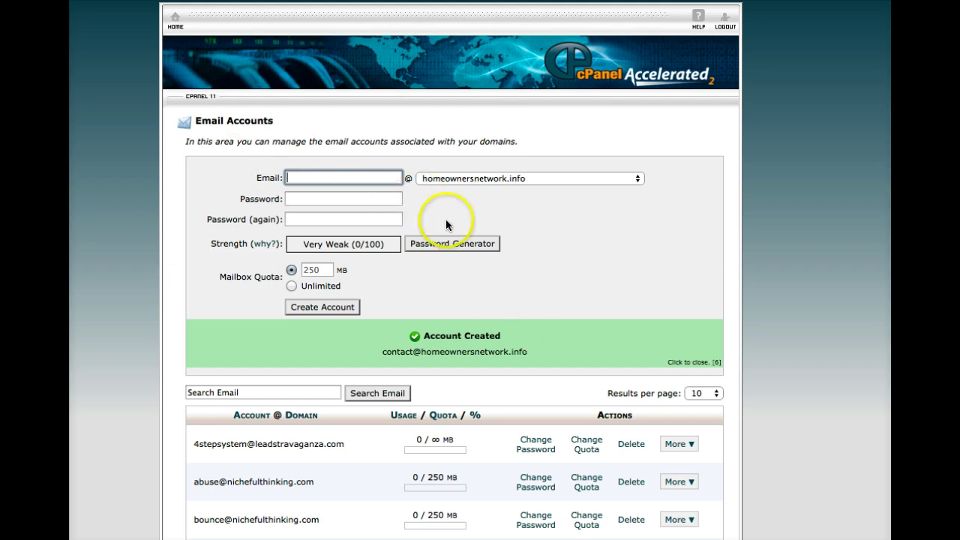
Open the mail client configuration page for the new contact account.
{"action": "scroll", "coordinate": [475, 240], "scroll_direction": "down", "scroll_amount": 3}
{"action": "scroll", "coordinate": [476, 242], "scroll_direction": "down", "scroll_amount": 1}
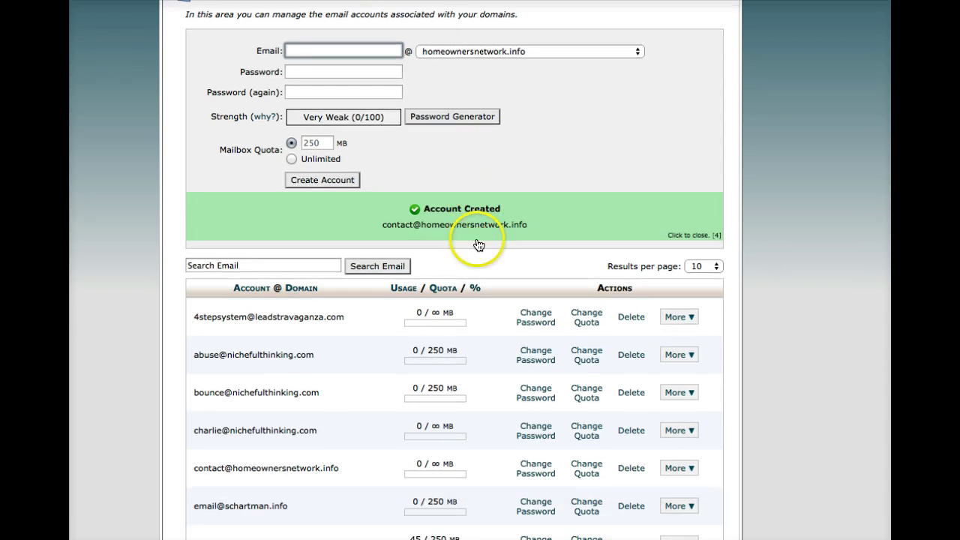
{"action": "scroll", "coordinate": [180, 420], "scroll_direction": "down", "scroll_amount": 2}
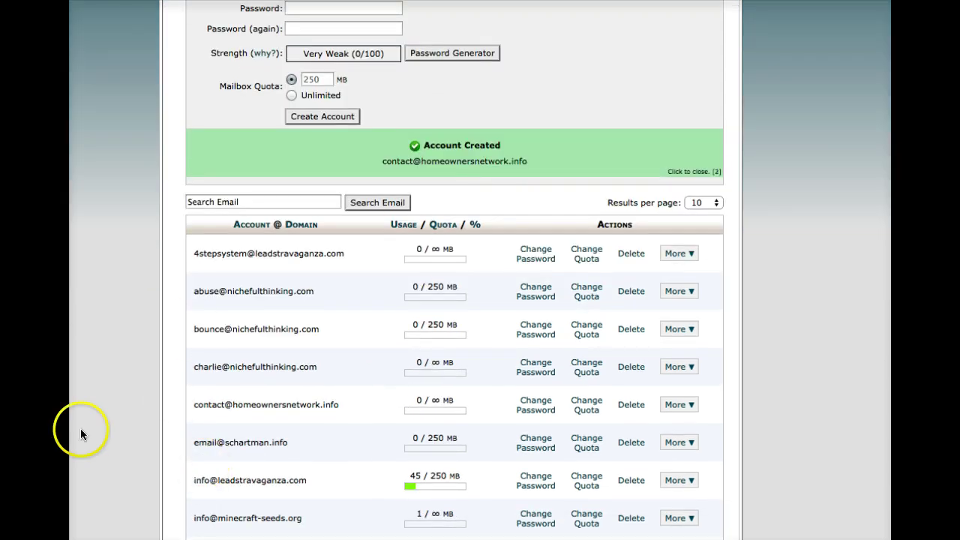
{"action": "scroll", "coordinate": [210, 427], "scroll_direction": "down", "scroll_amount": 1}
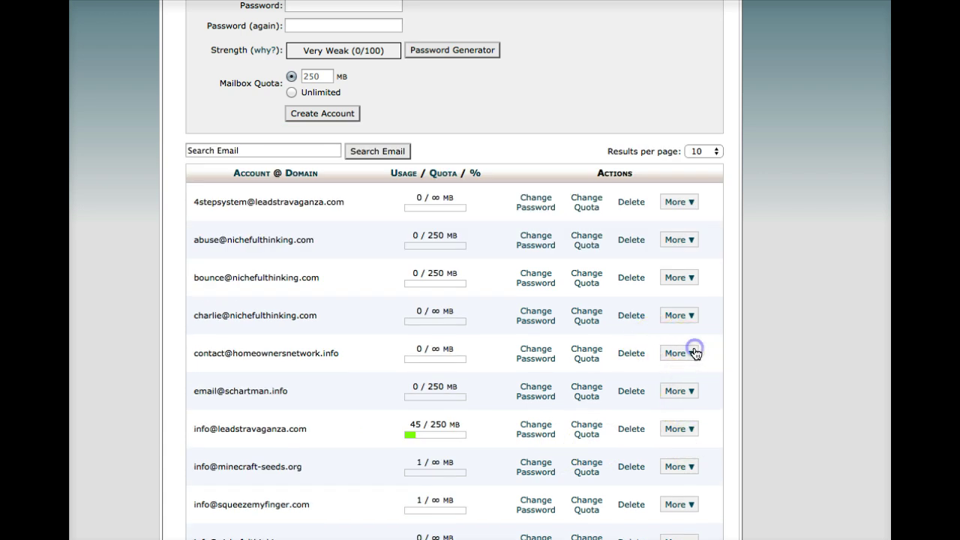
{"action": "left_click", "coordinate": [693, 353]}
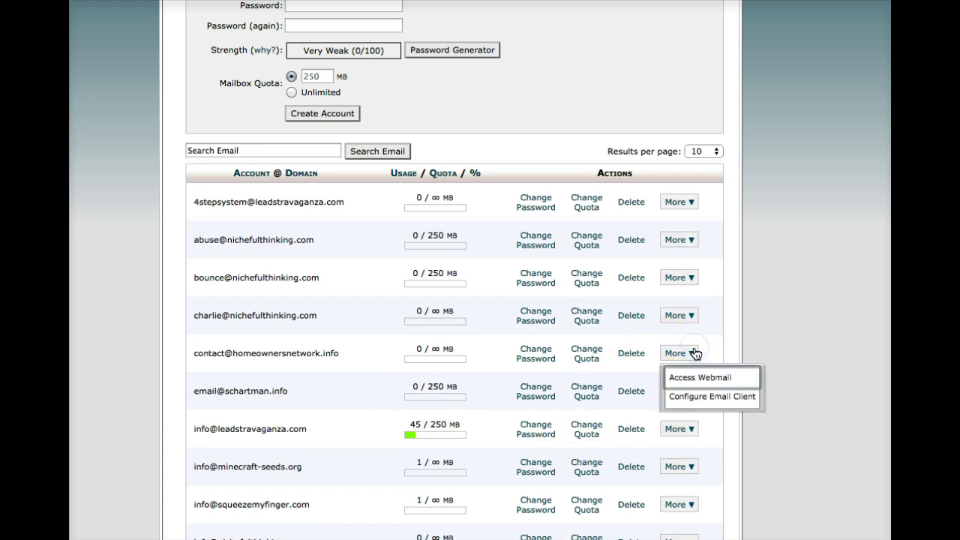
{"action": "left_click", "coordinate": [679, 391]}
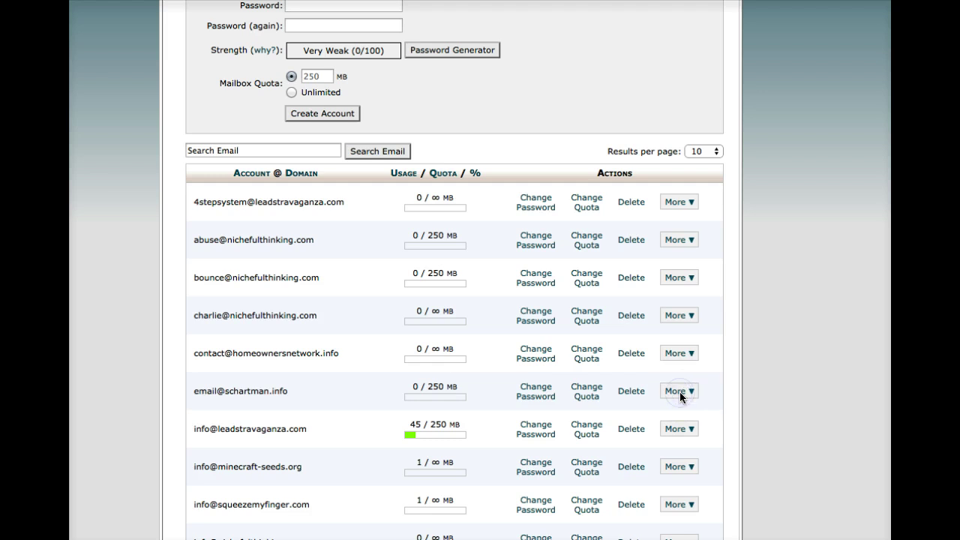
{"action": "scroll", "coordinate": [628, 336], "scroll_direction": "down", "scroll_amount": 5}
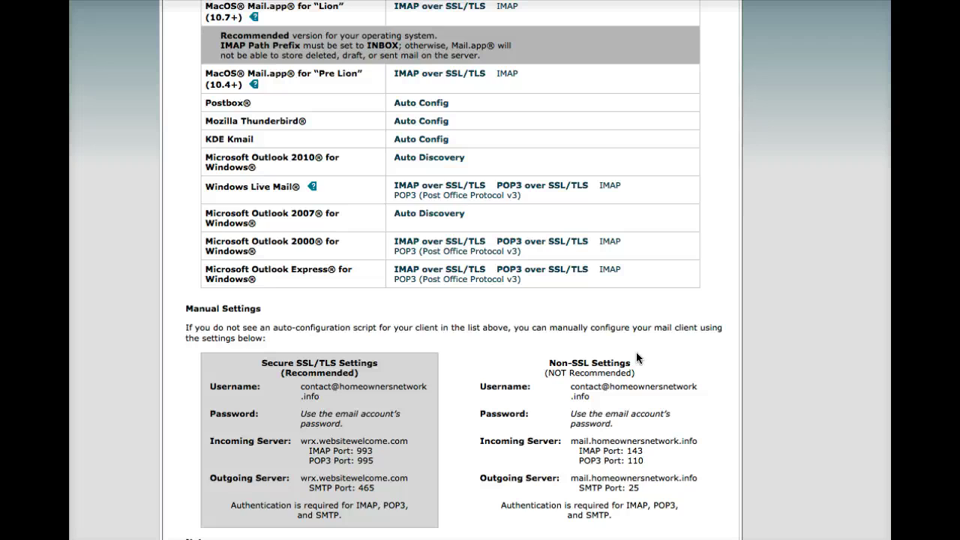
Select the Non-SSL outgoing server mail.homeownersnetwork.info and its SMTP port 25.
{"action": "left_click", "coordinate": [483, 482]}
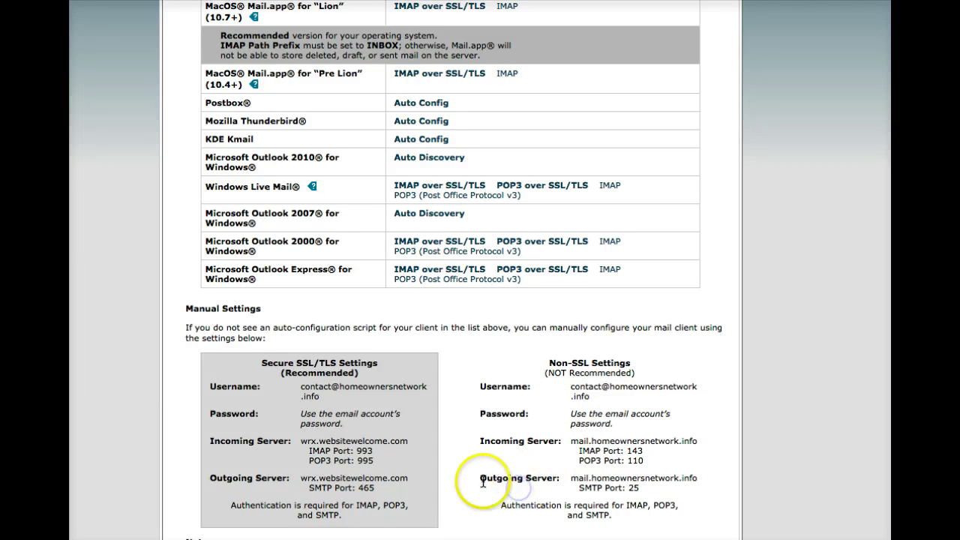
{"action": "left_click_drag", "start_coordinate": [483, 482], "coordinate": [628, 481]}
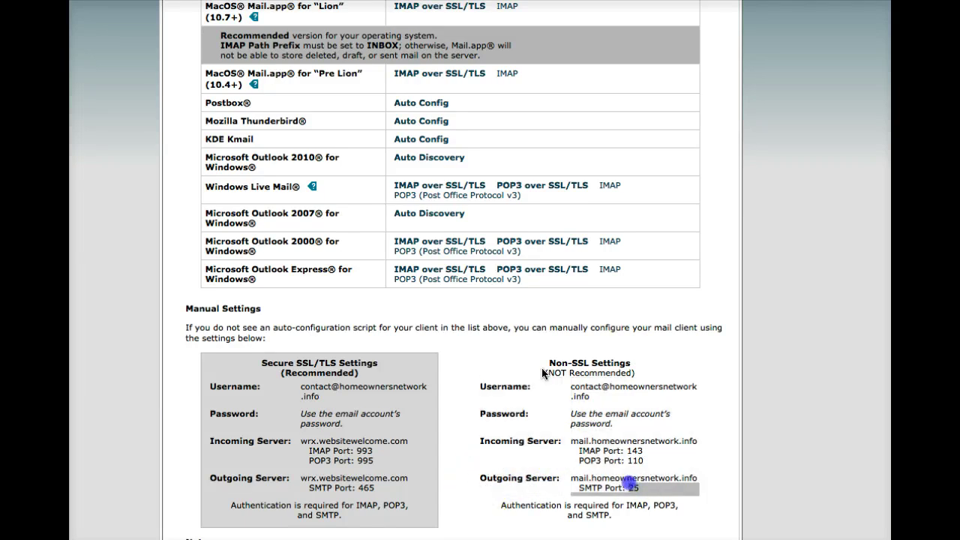
{"action": "left_click_drag", "start_coordinate": [548, 363], "coordinate": [638, 369]}
{"action": "left_click", "coordinate": [630, 478]}
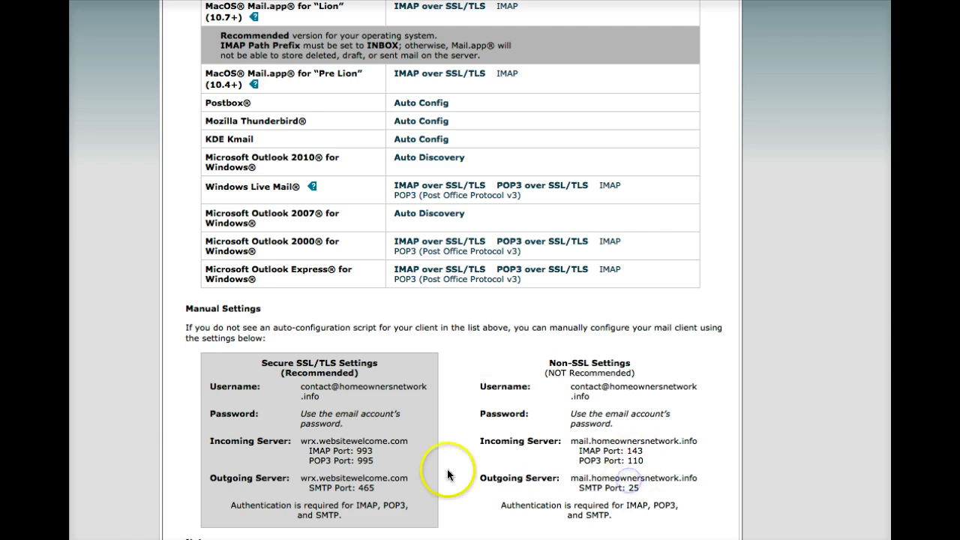
{"action": "left_click_drag", "start_coordinate": [480, 483], "coordinate": [525, 479]}
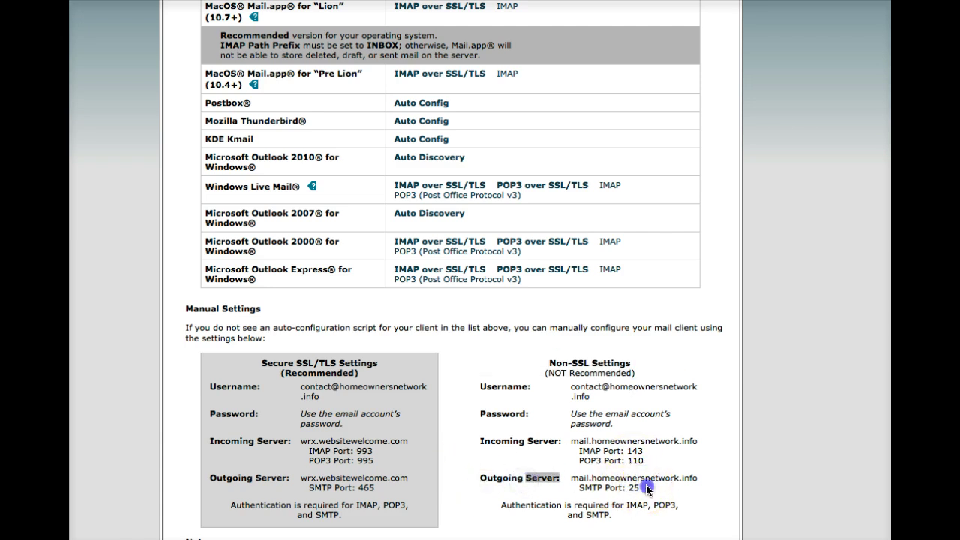
{"action": "left_click_drag", "start_coordinate": [646, 489], "coordinate": [570, 478]}
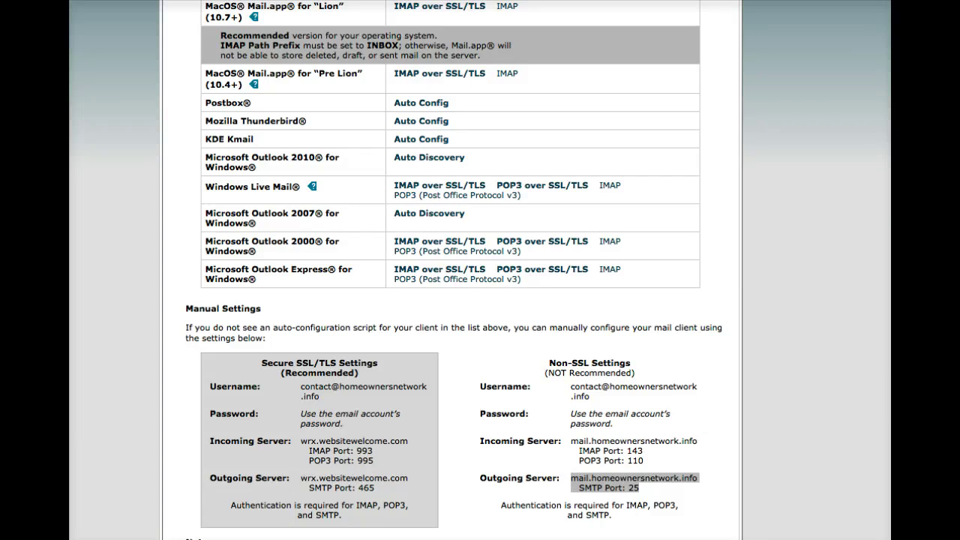
Check LeadBarrel's SMTP server address against cPanel's outgoing server mail.homeownersnetwork.info.
{"action": "key", "text": "super+Tab"}
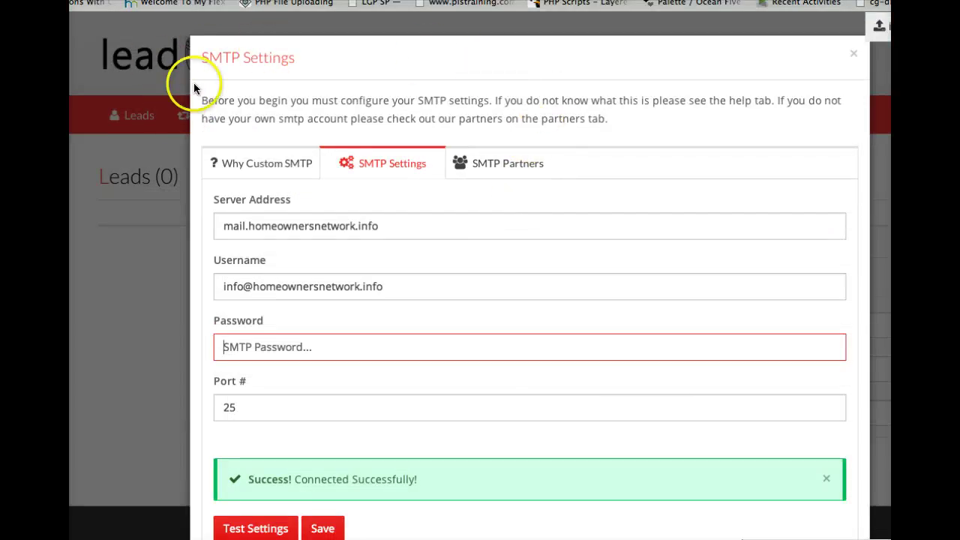
{"action": "left_click", "coordinate": [242, 161]}
{"action": "left_click", "coordinate": [376, 161]}
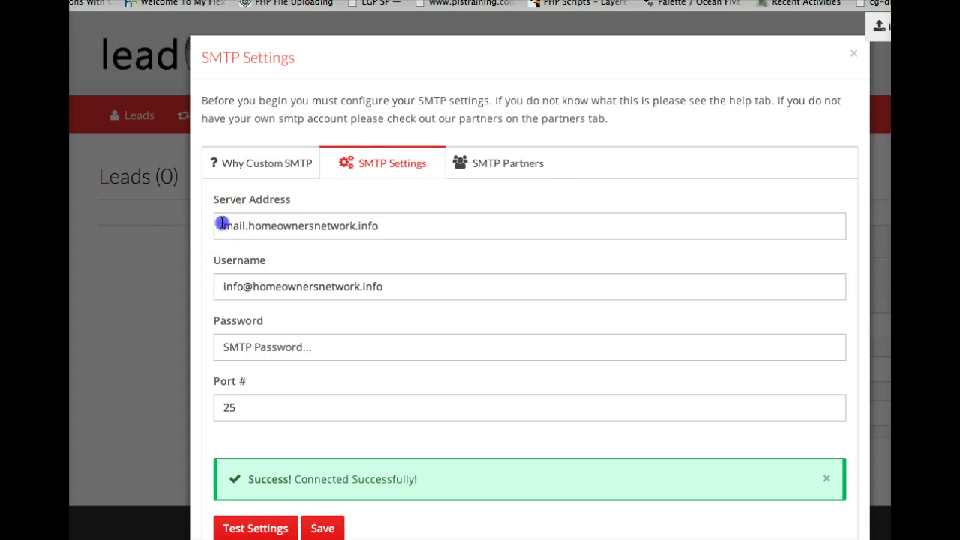
{"action": "left_click_drag", "start_coordinate": [386, 223], "coordinate": [200, 218]}
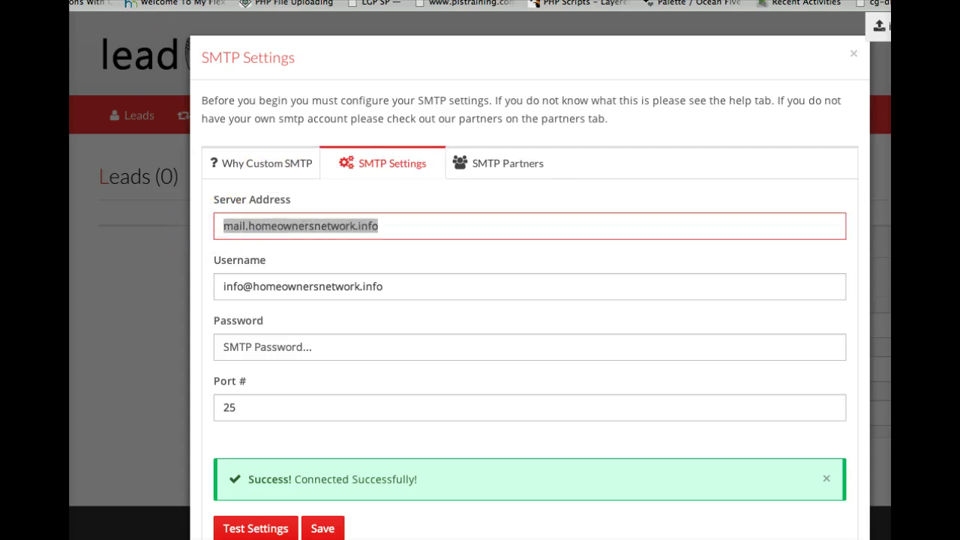
{"action": "key", "text": "super+m"}
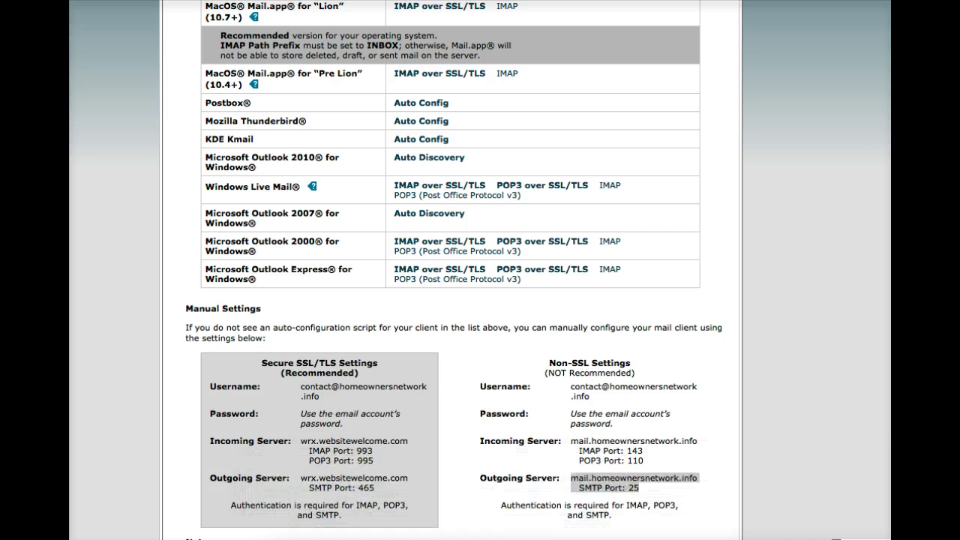
{"action": "left_click", "coordinate": [691, 477]}
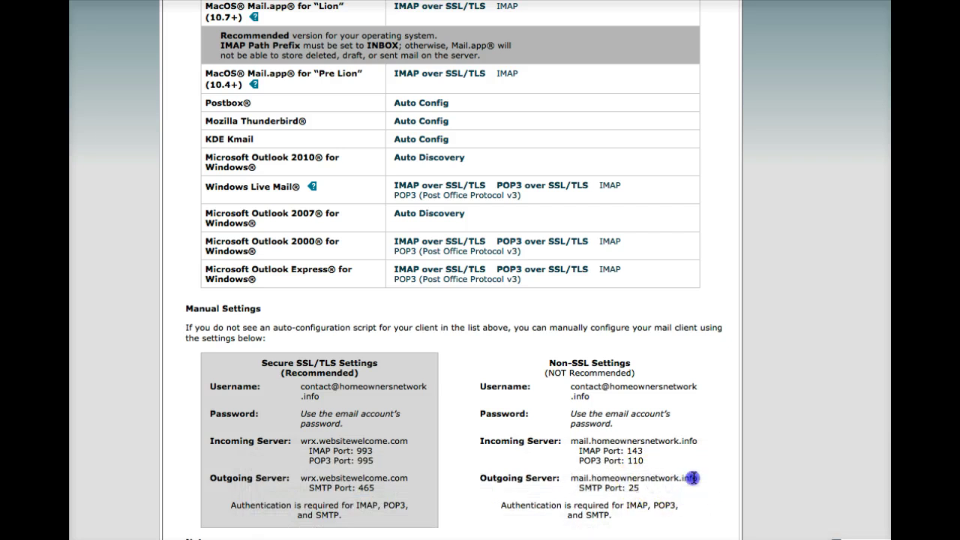
{"action": "left_click_drag", "start_coordinate": [692, 477], "coordinate": [576, 478]}
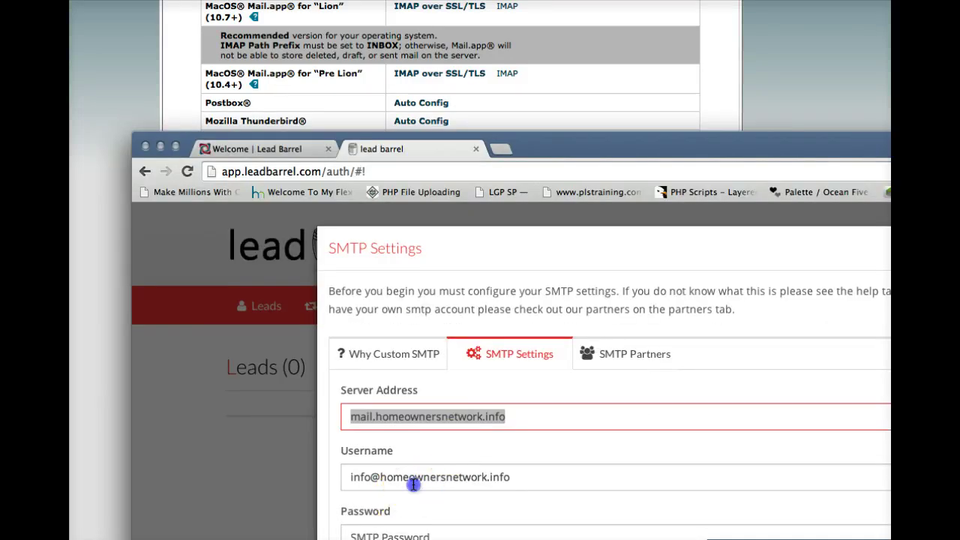
Select the full username value in LeadBarrel's SMTP settings.
{"action": "left_click", "coordinate": [413, 485]}
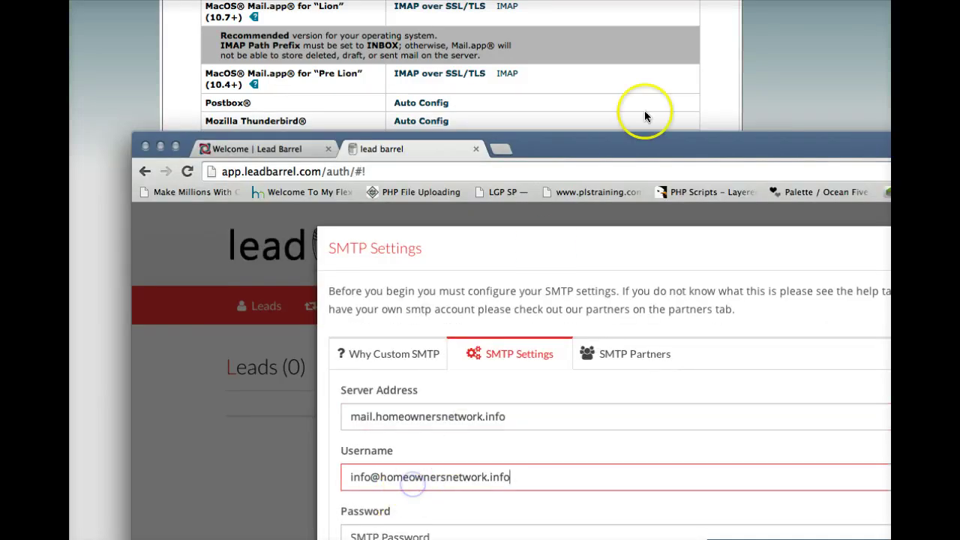
{"action": "left_click_drag", "start_coordinate": [575, 150], "coordinate": [510, 1]}
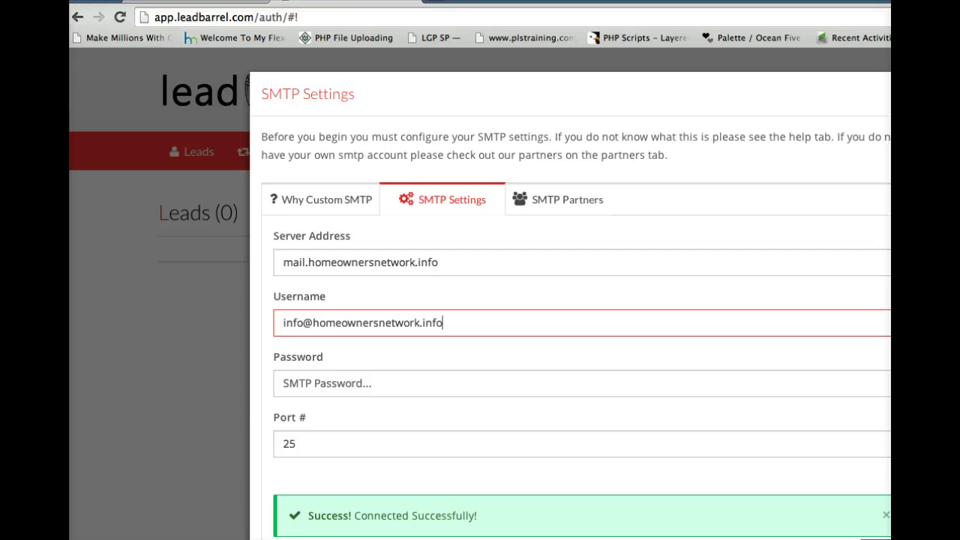
{"action": "left_click", "coordinate": [428, 322]}
{"action": "left_click_drag", "start_coordinate": [461, 326], "coordinate": [295, 306]}
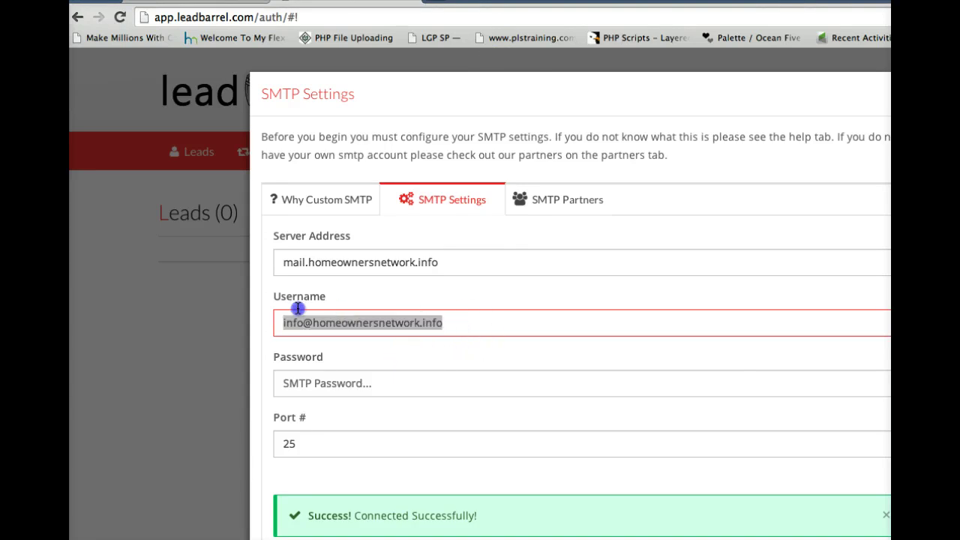
Fill in the SMTP password and save, which fails with an 'Oh Snap! Connection failure' error.
{"action": "left_click", "coordinate": [343, 385]}
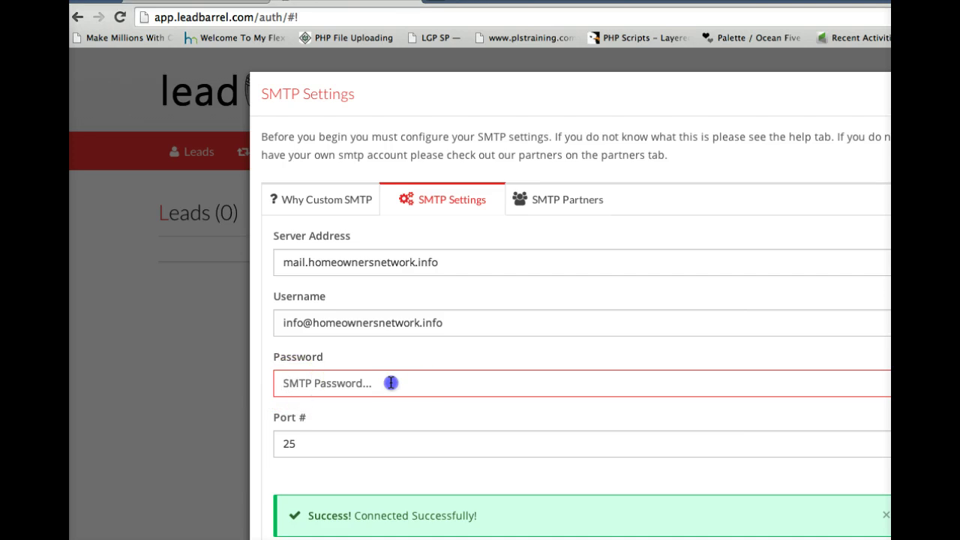
{"action": "left_click", "coordinate": [285, 379]}
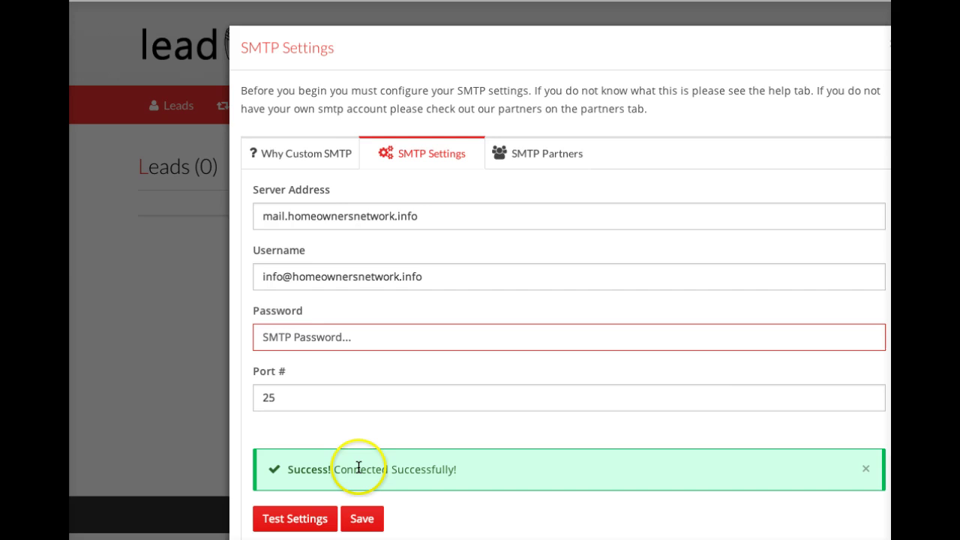
{"action": "left_click", "coordinate": [357, 519]}
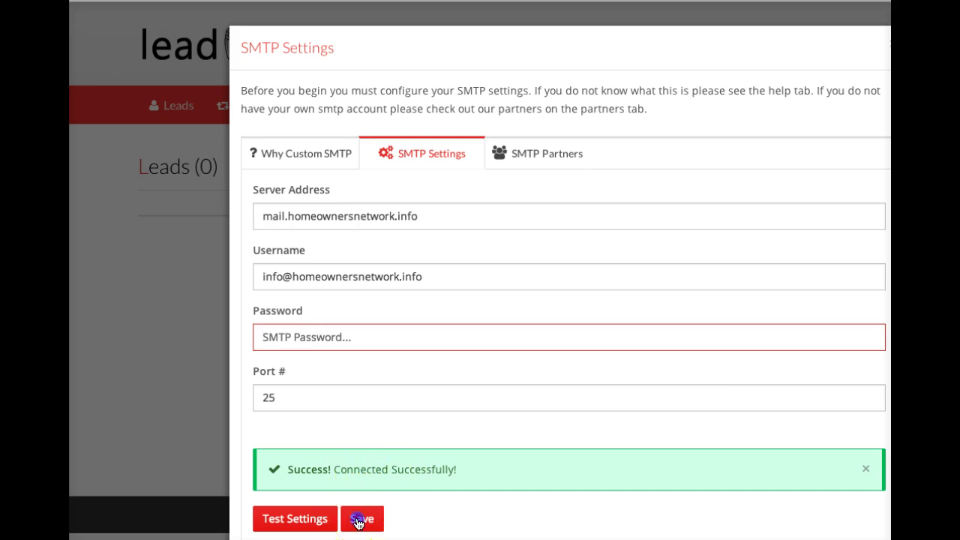
{"action": "left_click", "coordinate": [267, 339]}
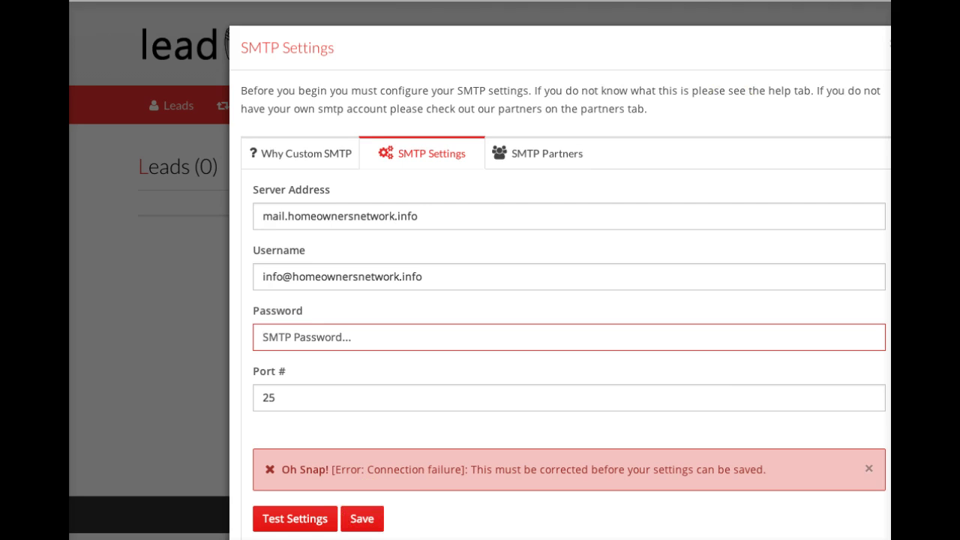
{"action": "scroll", "coordinate": [480, 270], "scroll_direction": "right", "scroll_amount": 2}
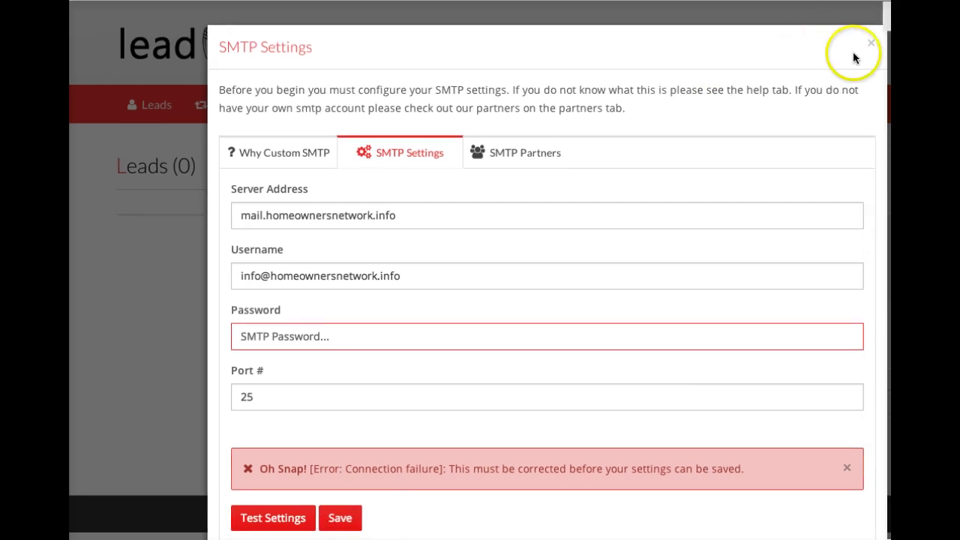
Close LeadBarrel's SMTP Settings dialog and review cPanel's Non-SSL server mail.homeownersnetwork.info on port 25.
{"action": "left_click", "coordinate": [868, 46]}
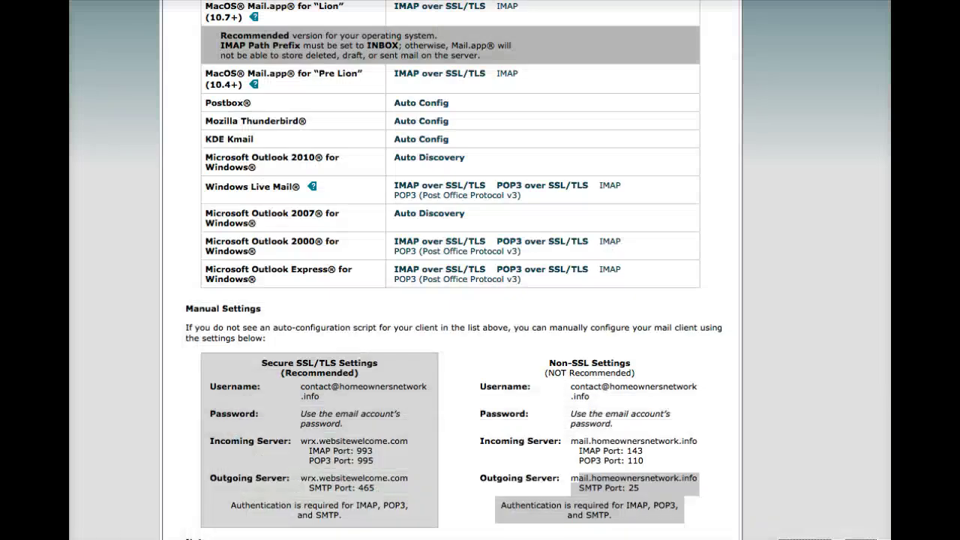
{"action": "scroll", "coordinate": [581, 478], "scroll_direction": "up", "scroll_amount": 3}
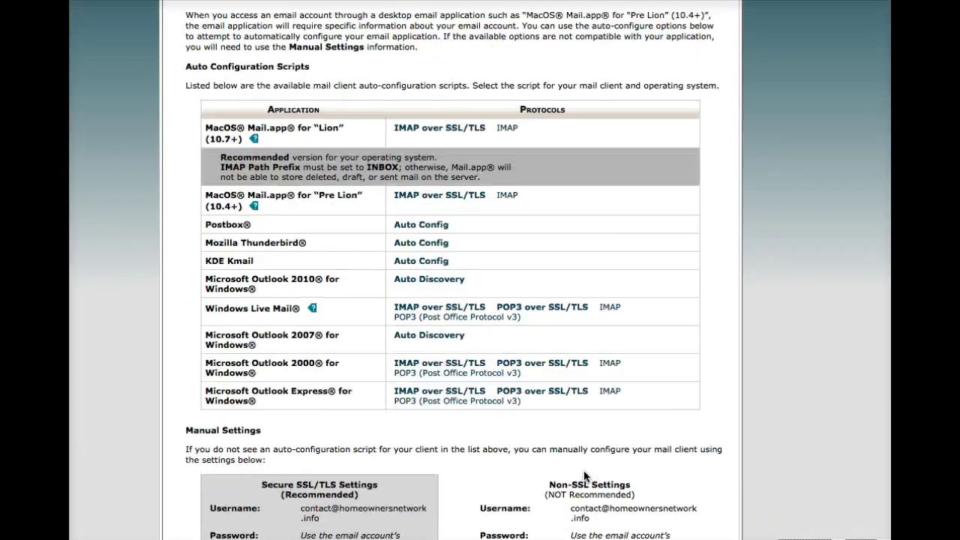
{"action": "scroll", "coordinate": [584, 477], "scroll_direction": "down", "scroll_amount": 3}
{"action": "scroll", "coordinate": [581, 478], "scroll_direction": "up", "scroll_amount": 1}
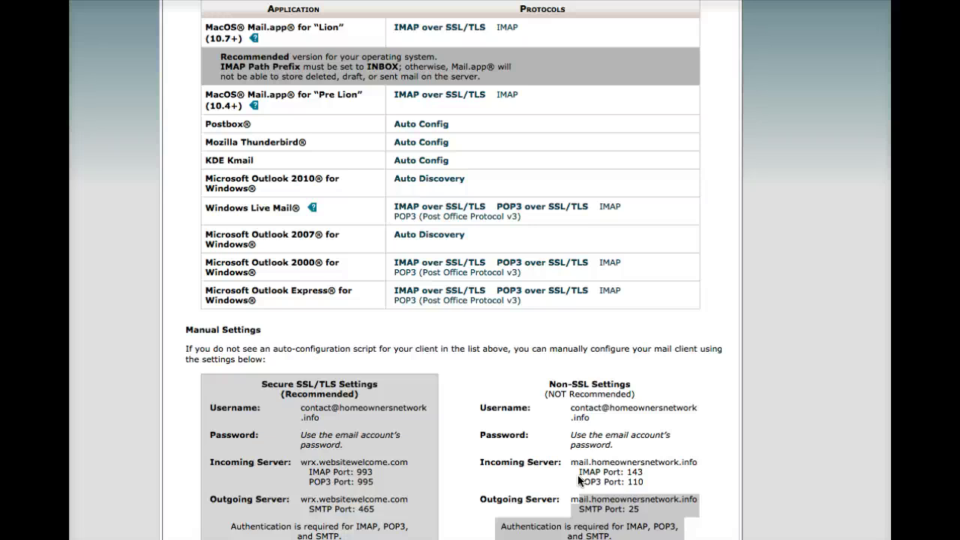
{"action": "left_click", "coordinate": [579, 480]}
{"action": "left_click", "coordinate": [515, 380]}
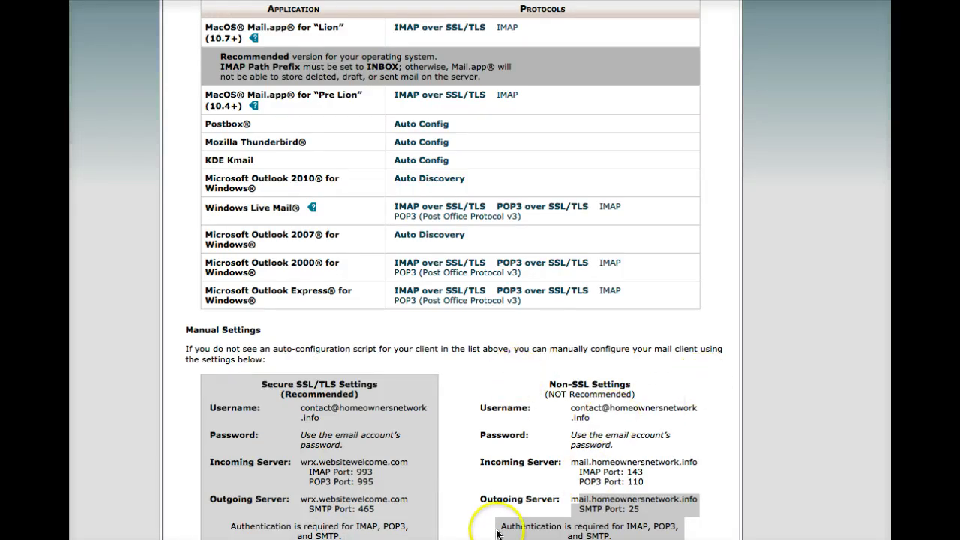